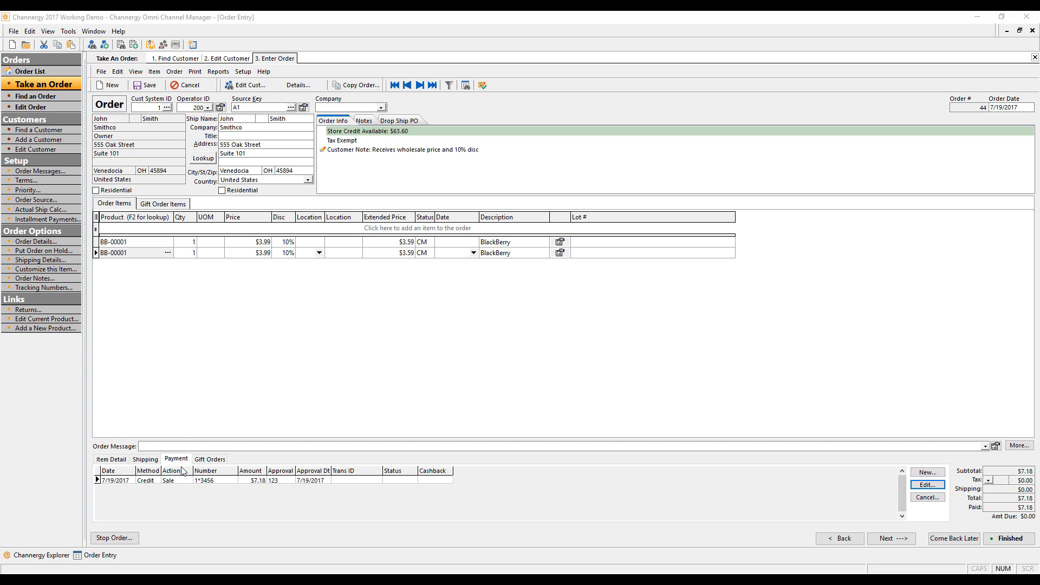
Enter a short thank-you order message addressed to the customer by first name
{"action": "left_click", "coordinate": [182, 445]}
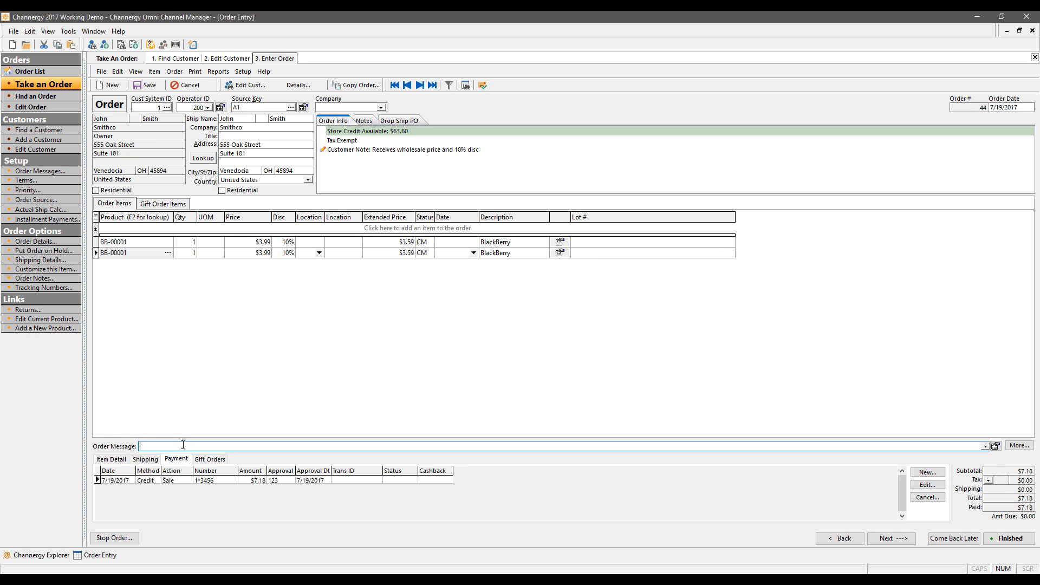
{"action": "type", "text": "TRh"}
{"action": "key", "text": "BackSpace"}
{"action": "type", "text": "hanks John"}
Open the additional order details and examine the two order message fields
{"action": "left_click", "coordinate": [1017, 446]}
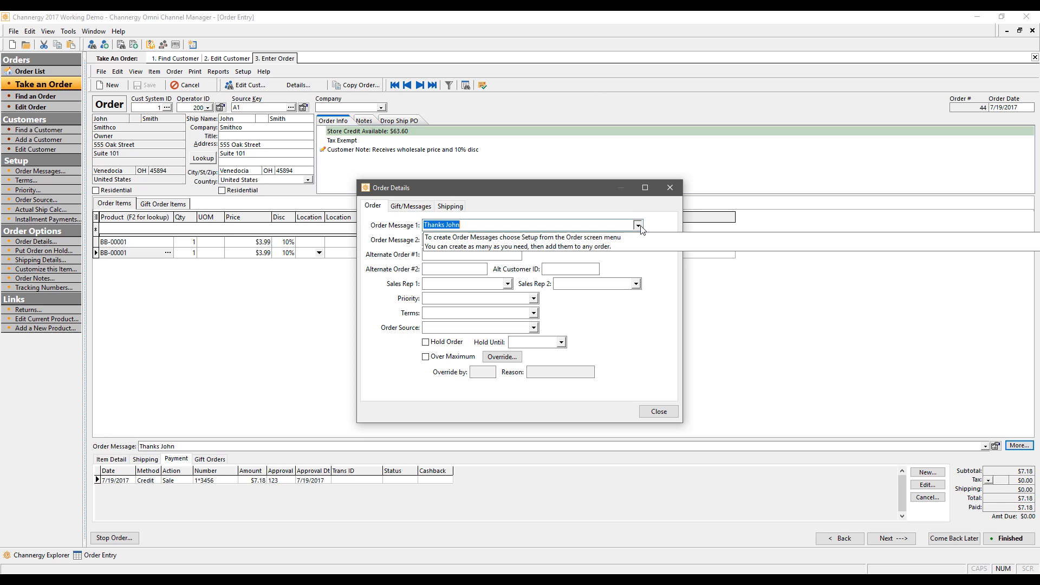
{"action": "left_click", "coordinate": [564, 240]}
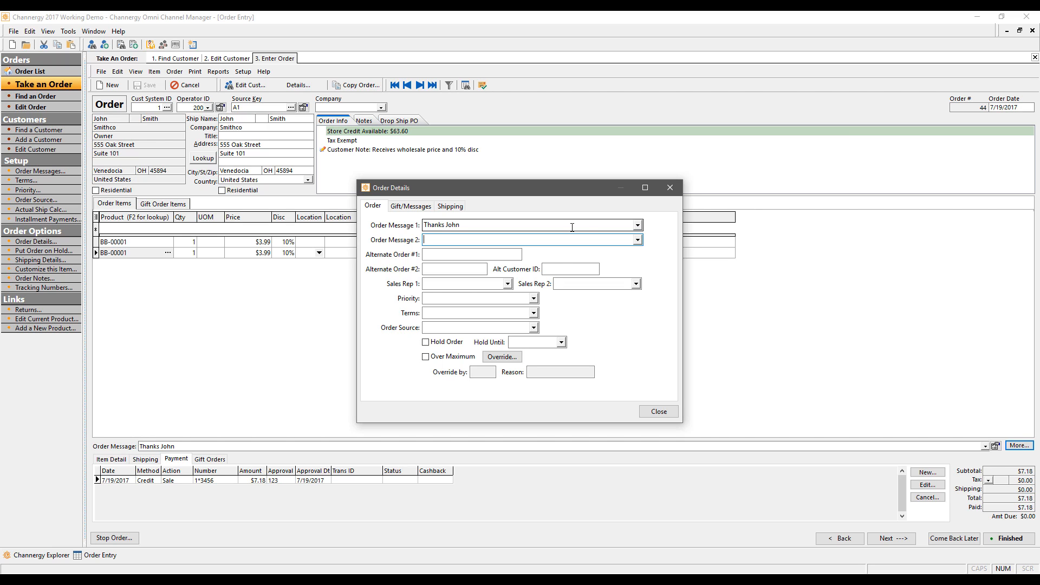
{"action": "left_click_drag", "start_coordinate": [572, 227], "coordinate": [382, 230]}
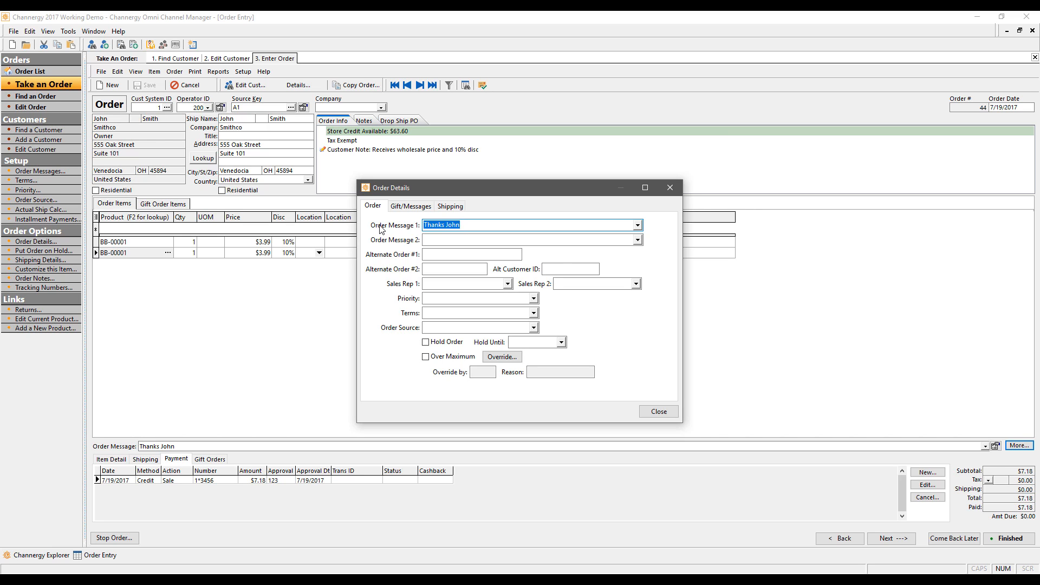
{"action": "left_click", "coordinate": [434, 236]}
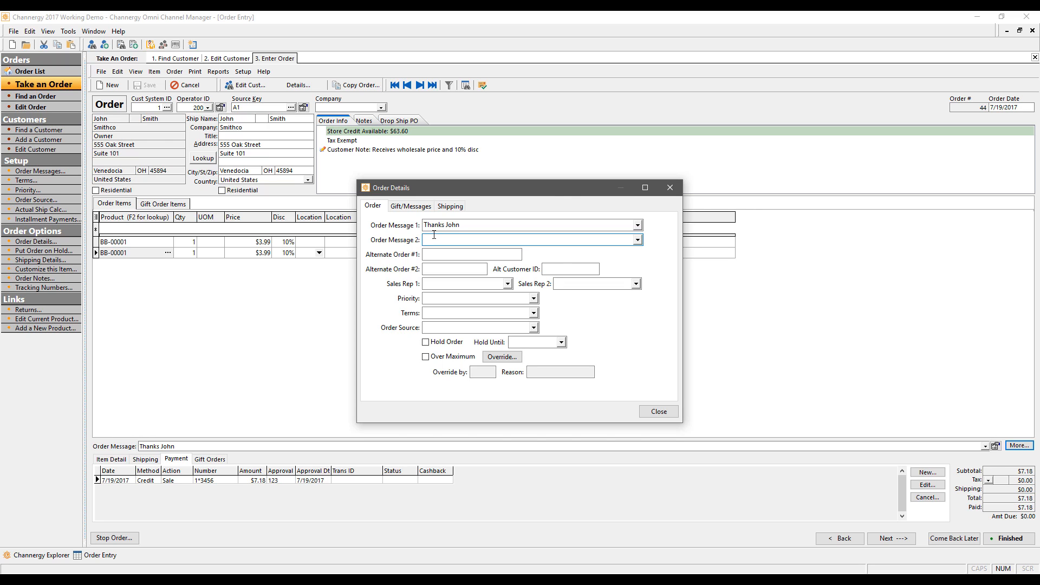
{"action": "left_click", "coordinate": [637, 226]}
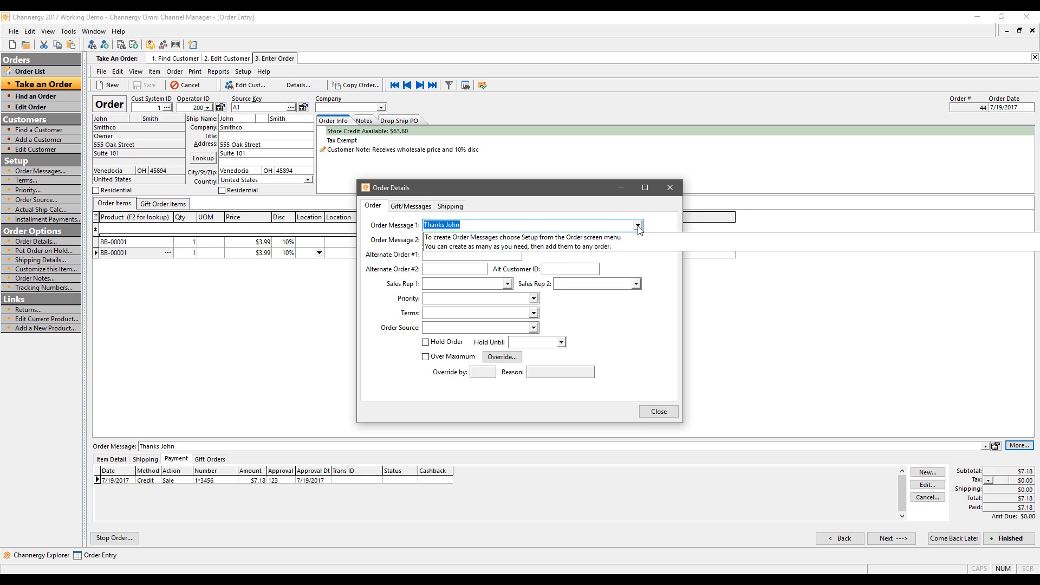
{"action": "left_click", "coordinate": [637, 226]}
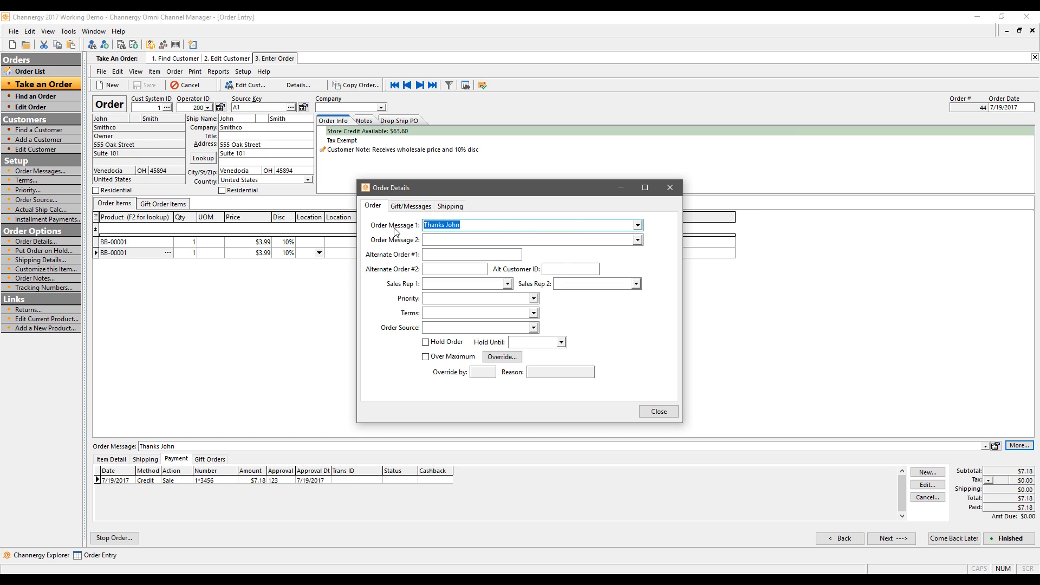
{"action": "left_click", "coordinate": [442, 241]}
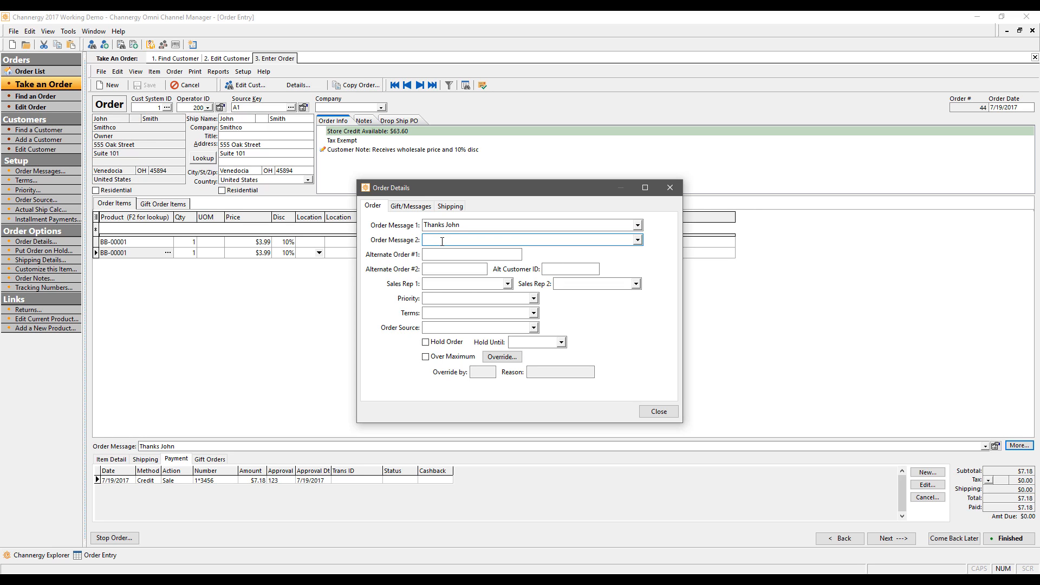
Enter the first alternate order number and assign the last listed representative as Sales Rep 1
{"action": "left_click", "coordinate": [441, 254]}
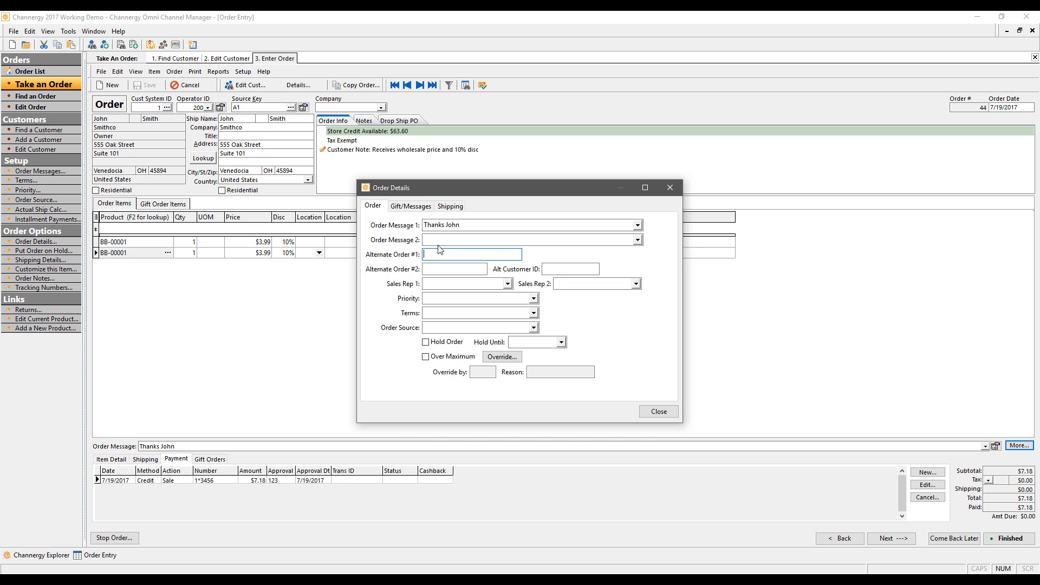
{"action": "type", "text": "123"}
{"action": "left_click", "coordinate": [509, 283]}
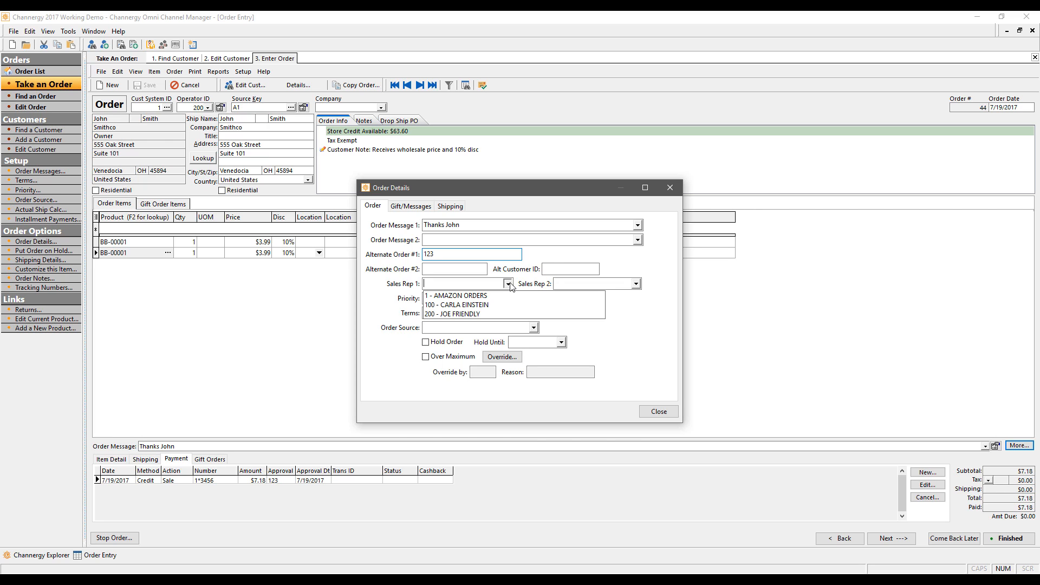
{"action": "left_click", "coordinate": [465, 314]}
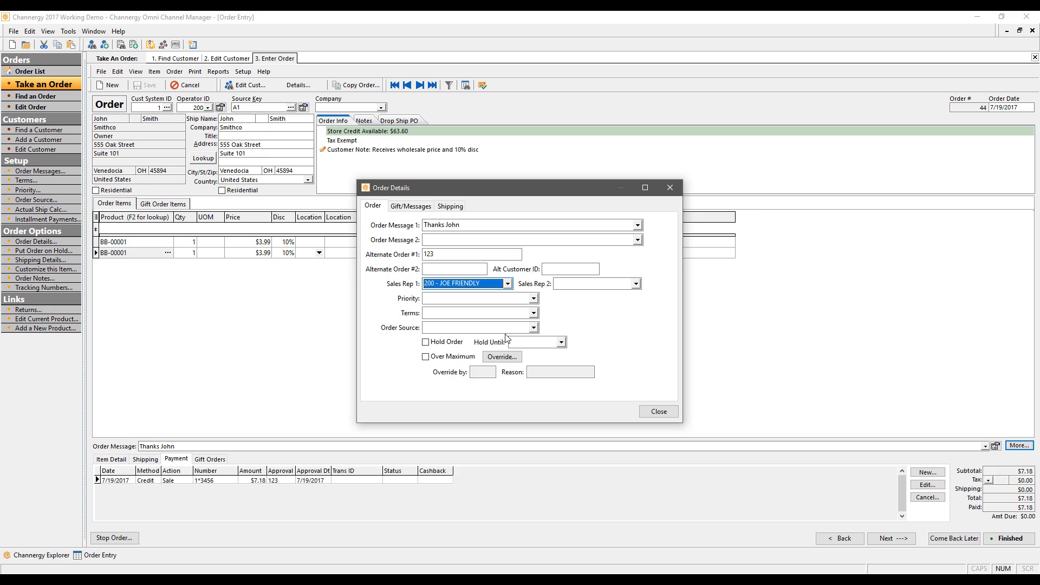
Set the order's priority to Rush, its terms to Net 30 and its order source to Internet
{"action": "left_click", "coordinate": [534, 299]}
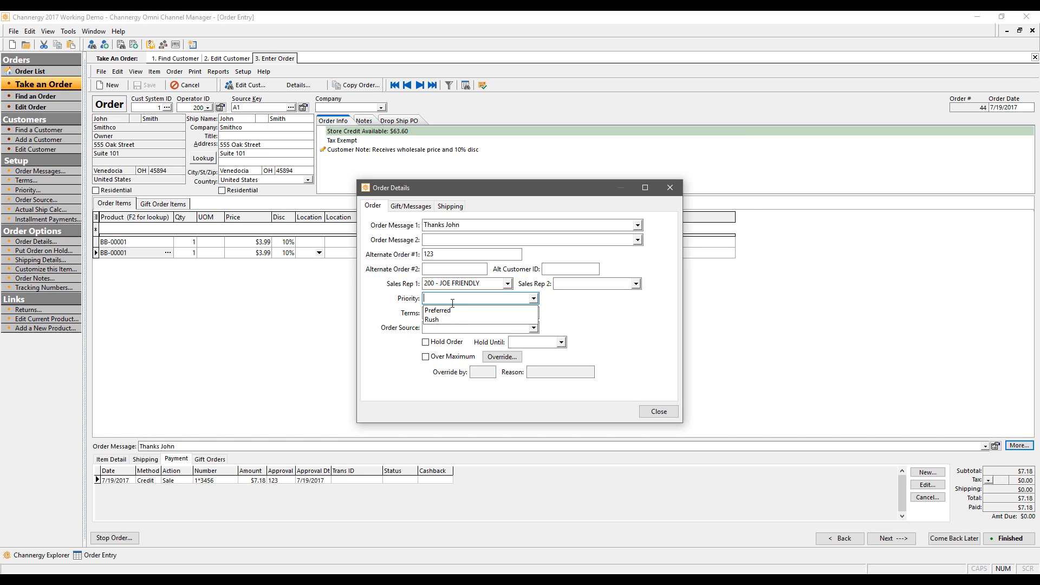
{"action": "left_click", "coordinate": [433, 319]}
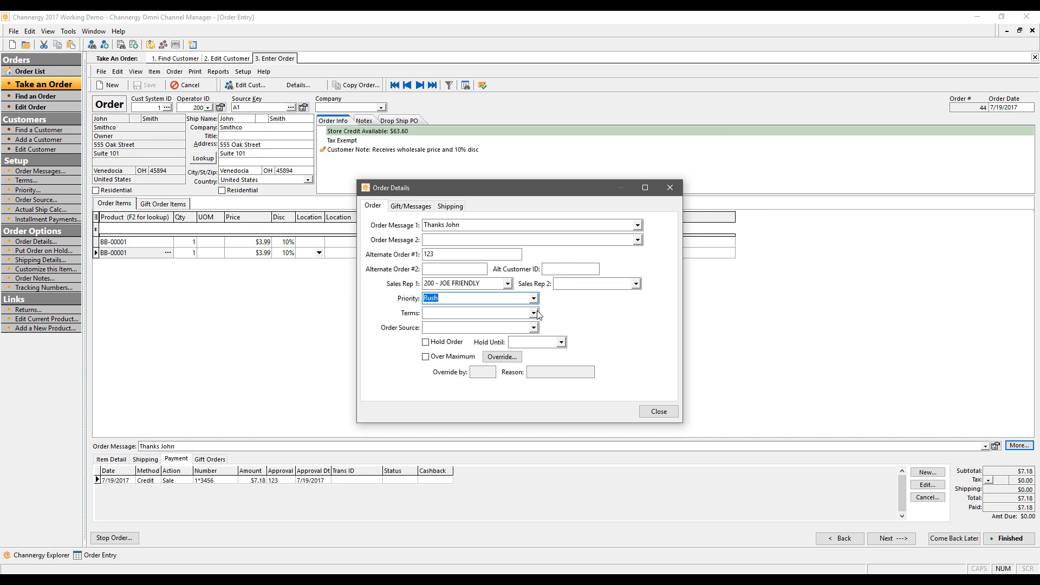
{"action": "left_click", "coordinate": [534, 313]}
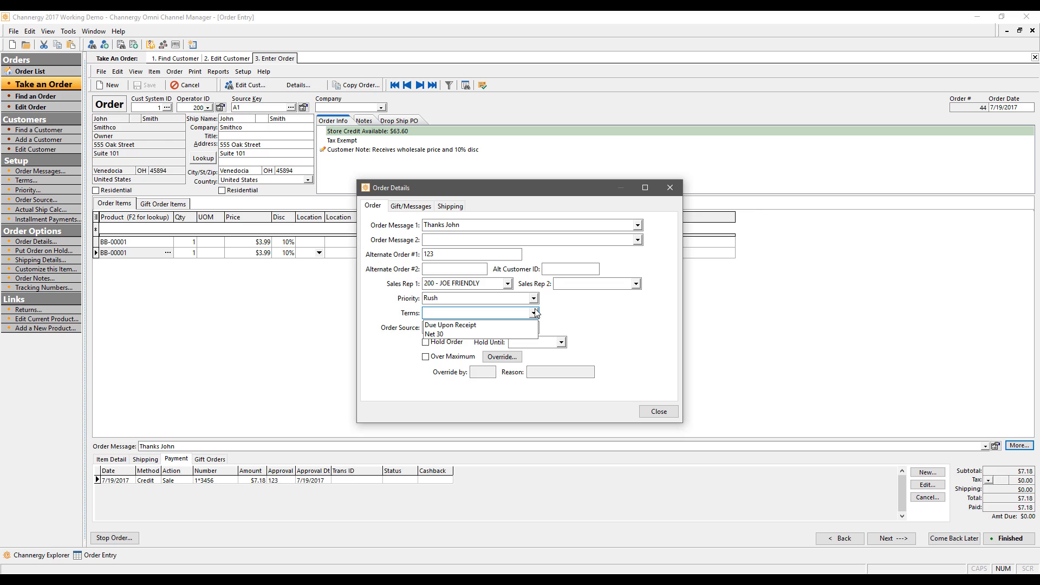
{"action": "left_click", "coordinate": [434, 334]}
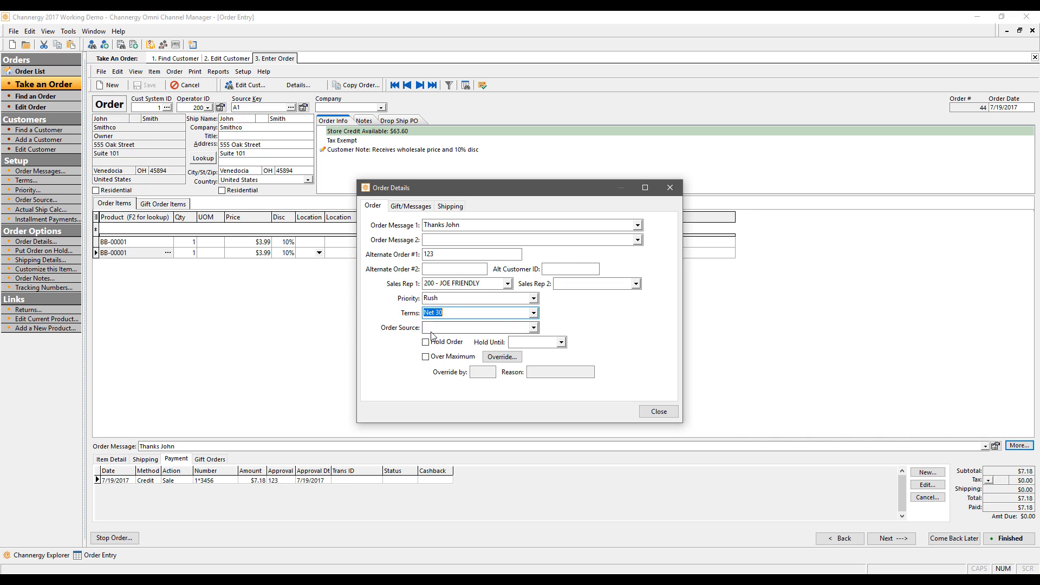
{"action": "left_click", "coordinate": [534, 328]}
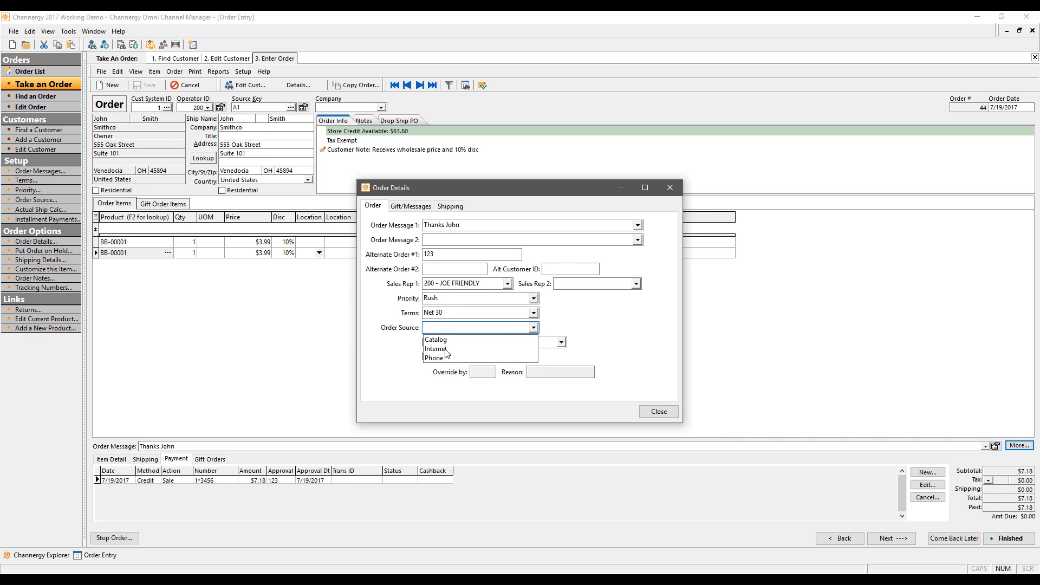
{"action": "left_click", "coordinate": [441, 349]}
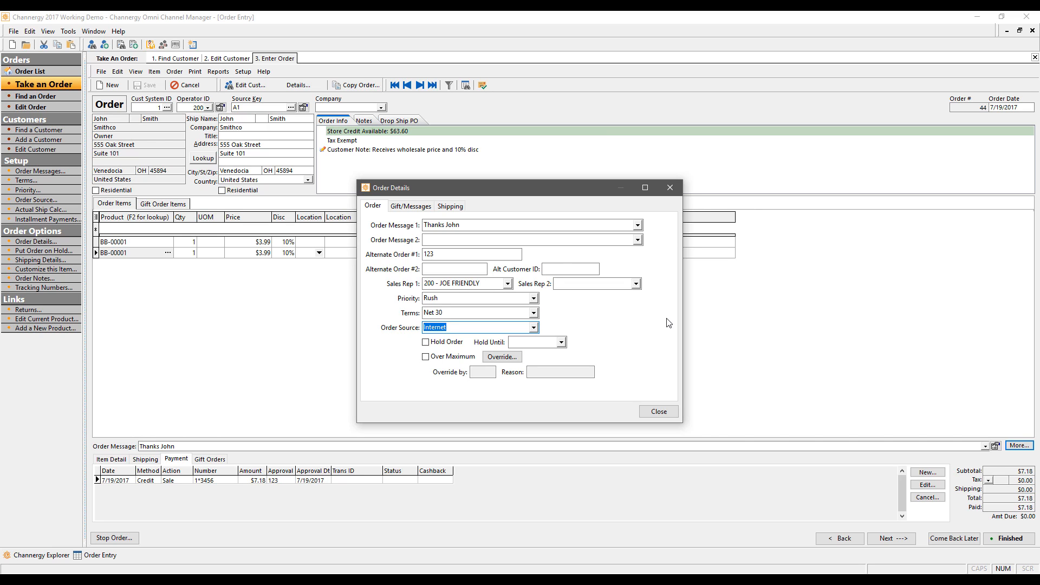
Put the order on hold until 7/26/2017
{"action": "left_click", "coordinate": [448, 344]}
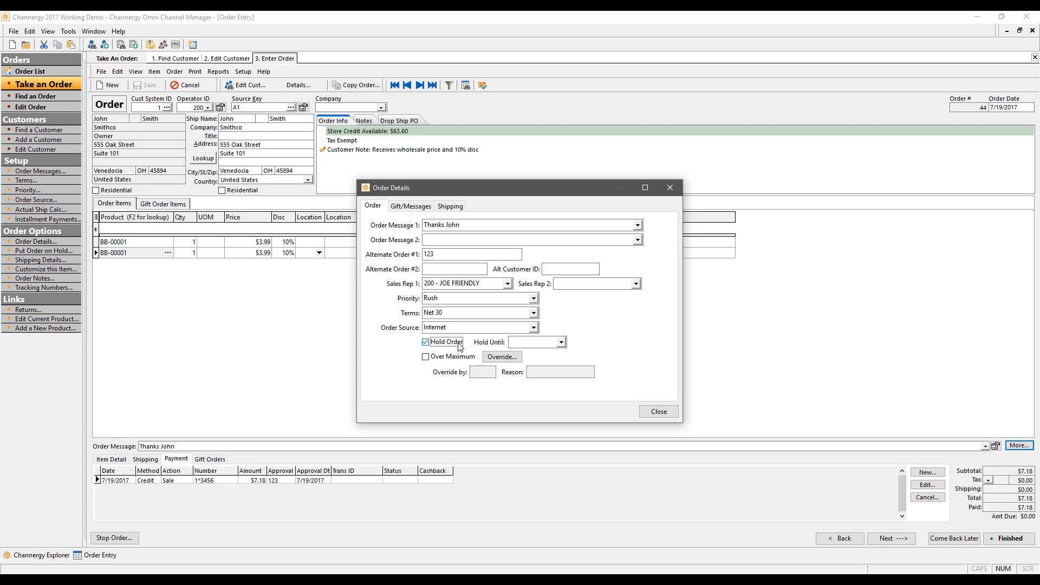
{"action": "left_click", "coordinate": [561, 342]}
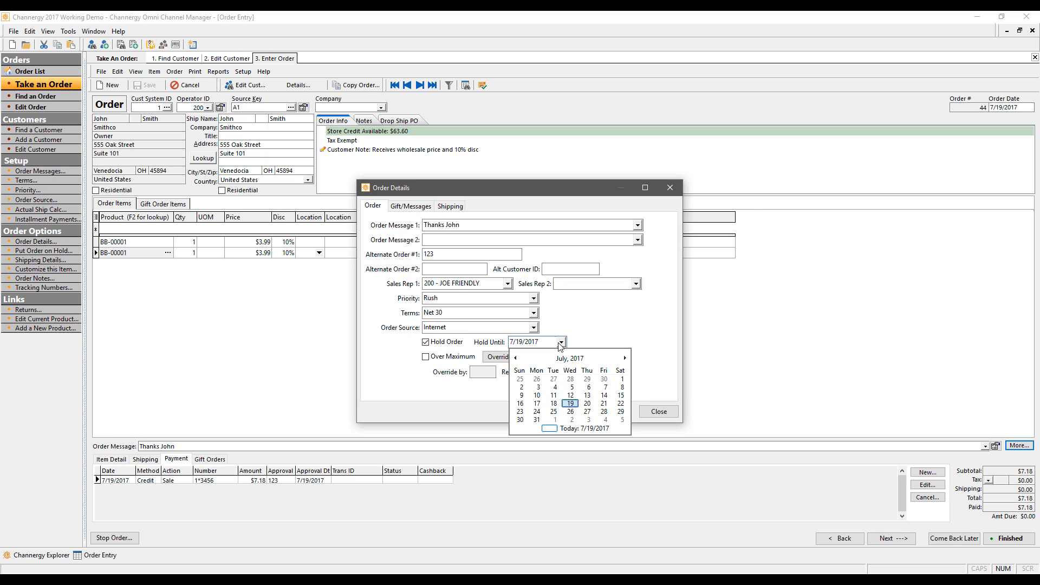
{"action": "left_click", "coordinate": [570, 411]}
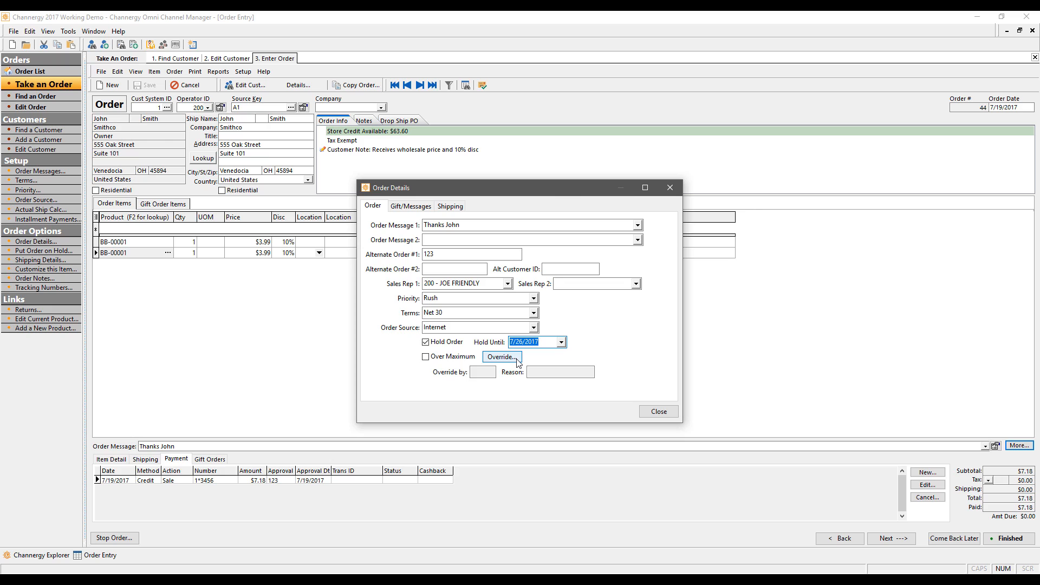
View the order's gift message fields and enter "Bad dog" as the shipping instructions
{"action": "left_click", "coordinate": [411, 206]}
{"action": "left_click", "coordinate": [433, 249]}
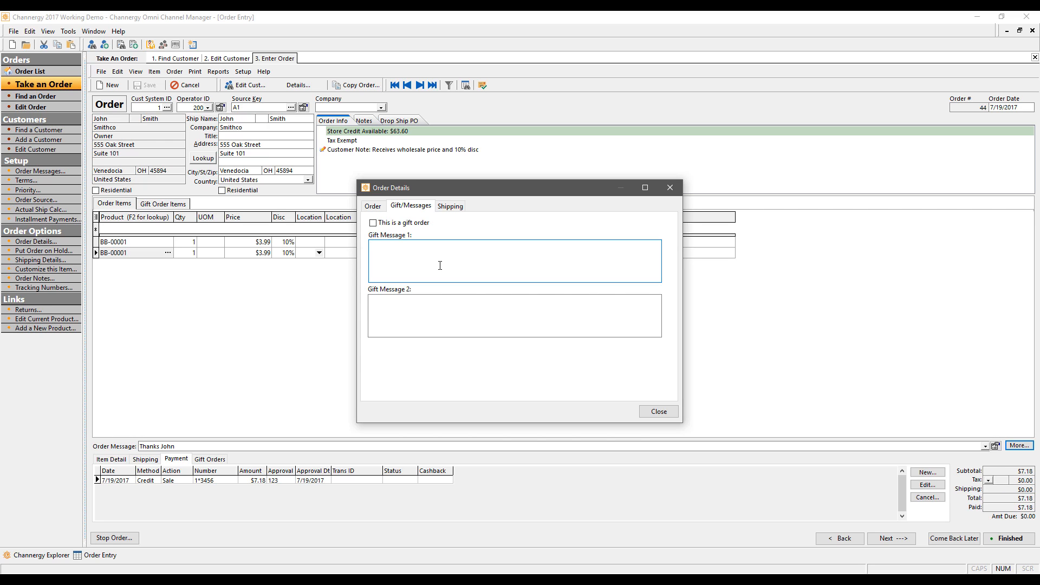
{"action": "left_click", "coordinate": [450, 206]}
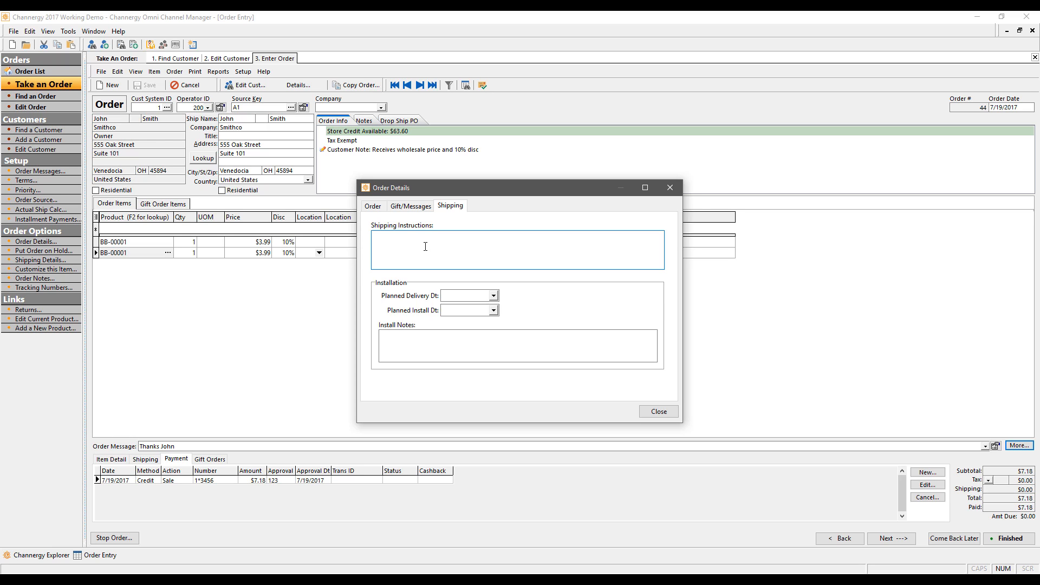
{"action": "type", "text": "Bad c"}
{"action": "type", "text": "og"}
Set the planned delivery date to 7/19/2017 and the planned install date to 7/26/2017, and close the order details
{"action": "left_click", "coordinate": [493, 295]}
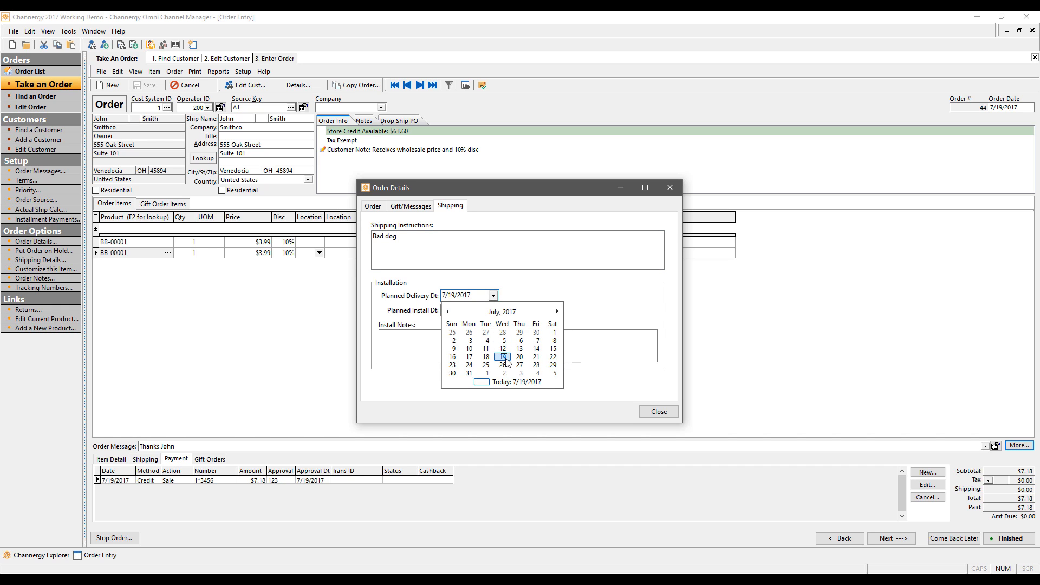
{"action": "left_click", "coordinate": [504, 359]}
{"action": "left_click", "coordinate": [494, 310]}
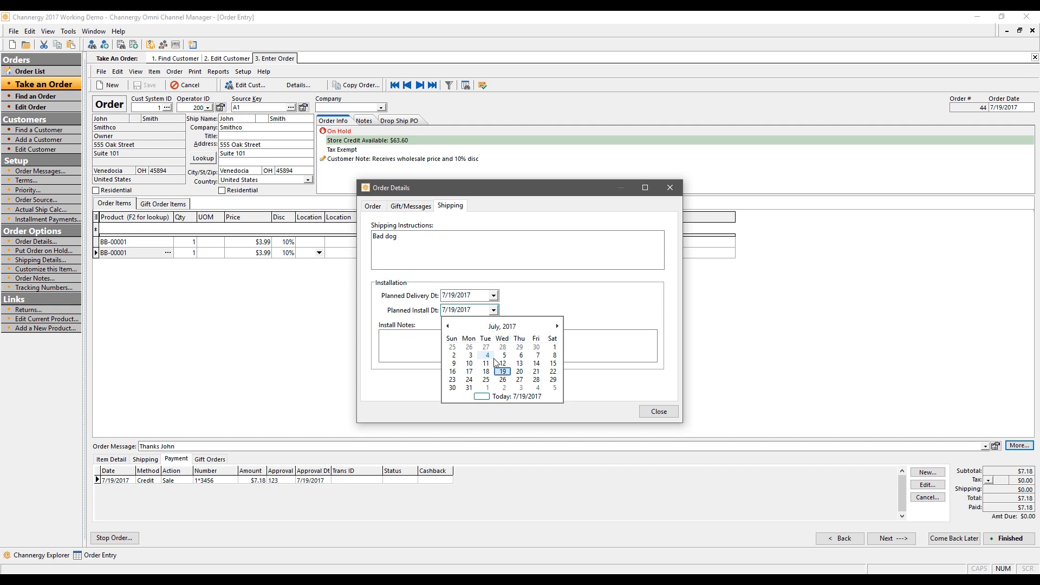
{"action": "left_click", "coordinate": [501, 364]}
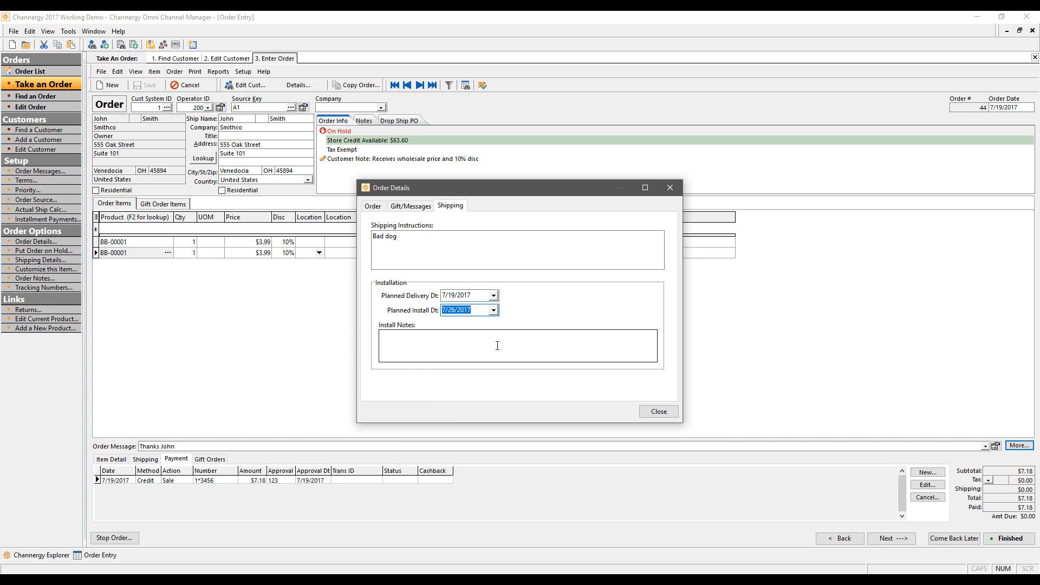
{"action": "left_click", "coordinate": [447, 353]}
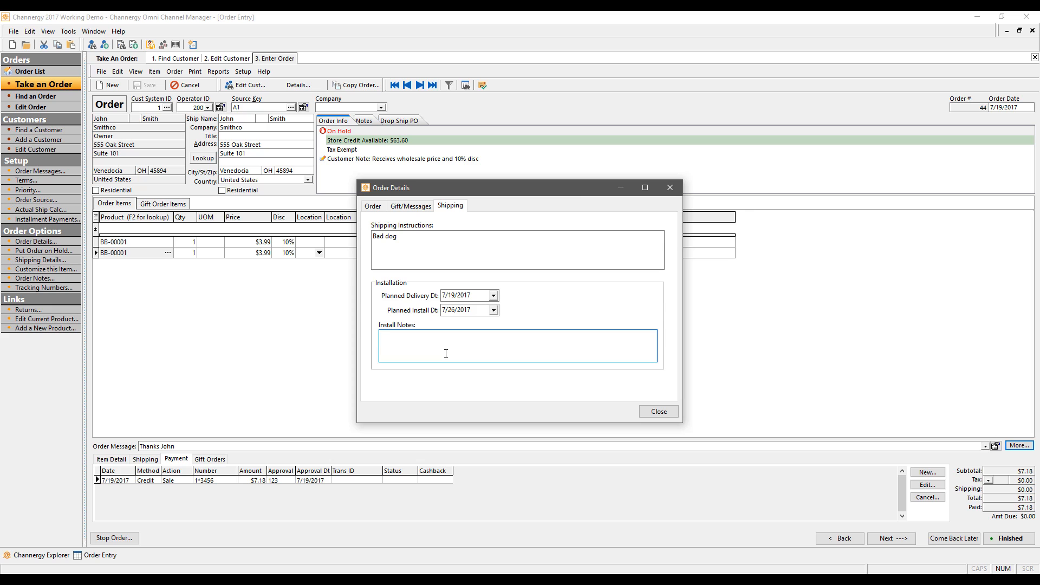
{"action": "left_click", "coordinate": [663, 413]}
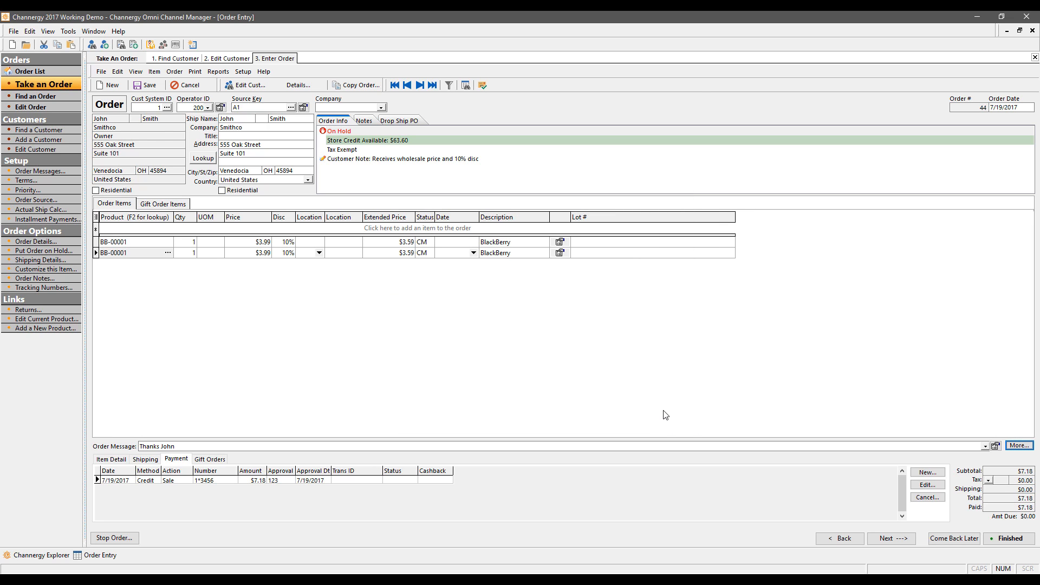
Generate the invoice for this order and enlarge the report window to show its preview
{"action": "left_click", "coordinate": [346, 133]}
{"action": "left_click", "coordinate": [194, 72]}
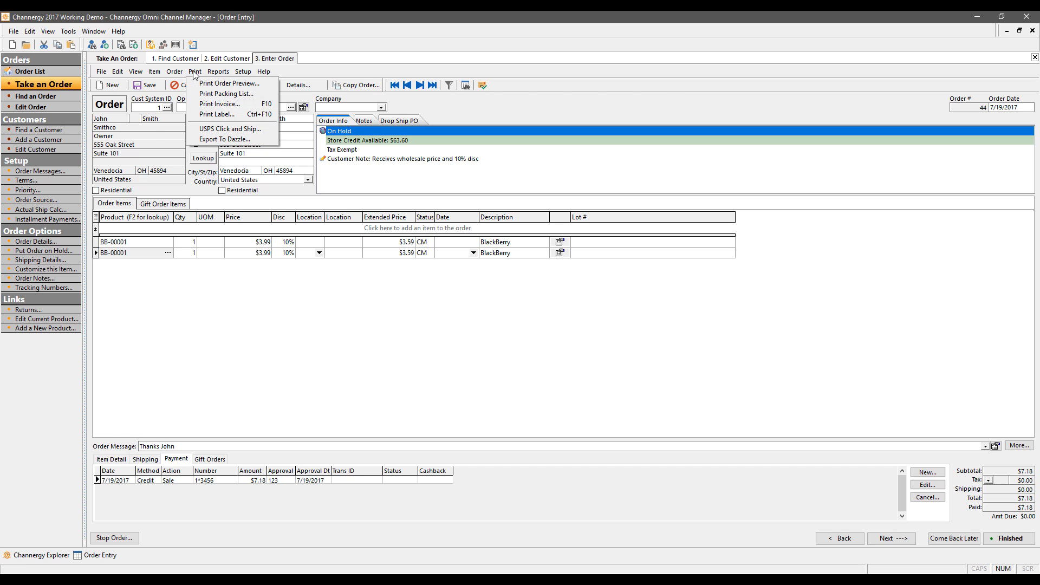
{"action": "left_click", "coordinate": [208, 103]}
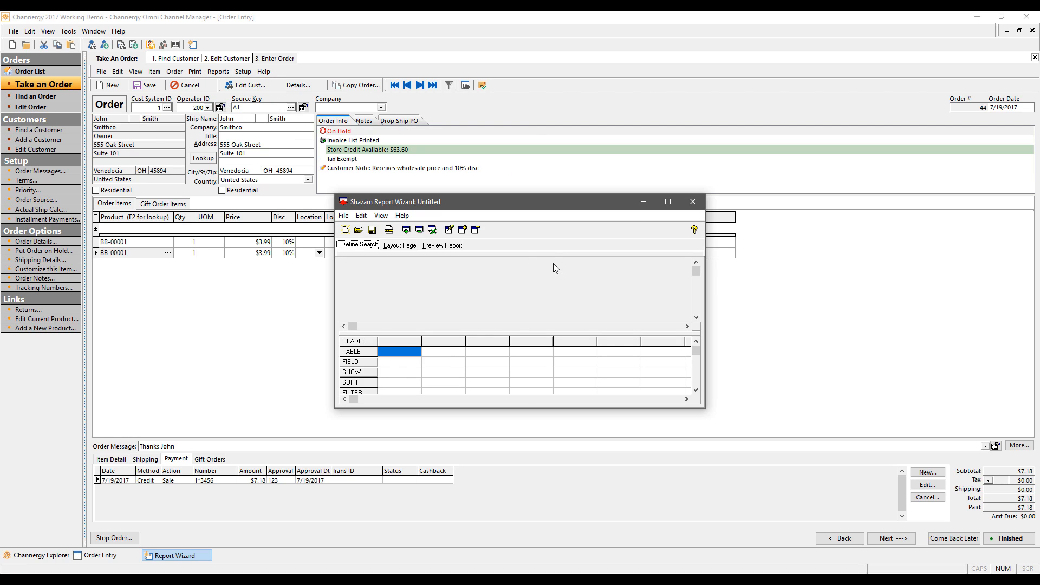
{"action": "left_click_drag", "start_coordinate": [551, 202], "coordinate": [408, 99]}
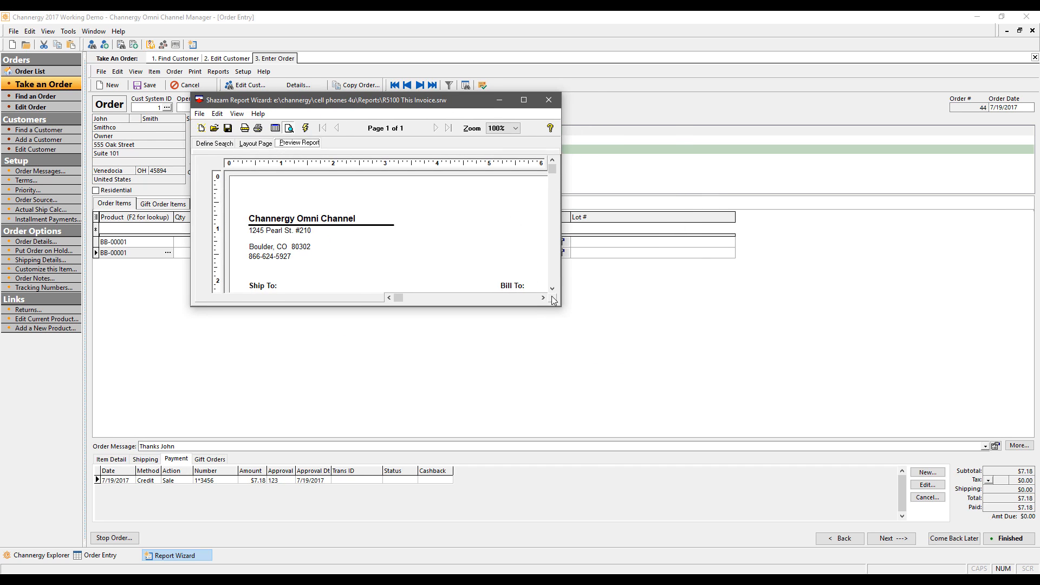
{"action": "left_click_drag", "start_coordinate": [557, 306], "coordinate": [799, 522]}
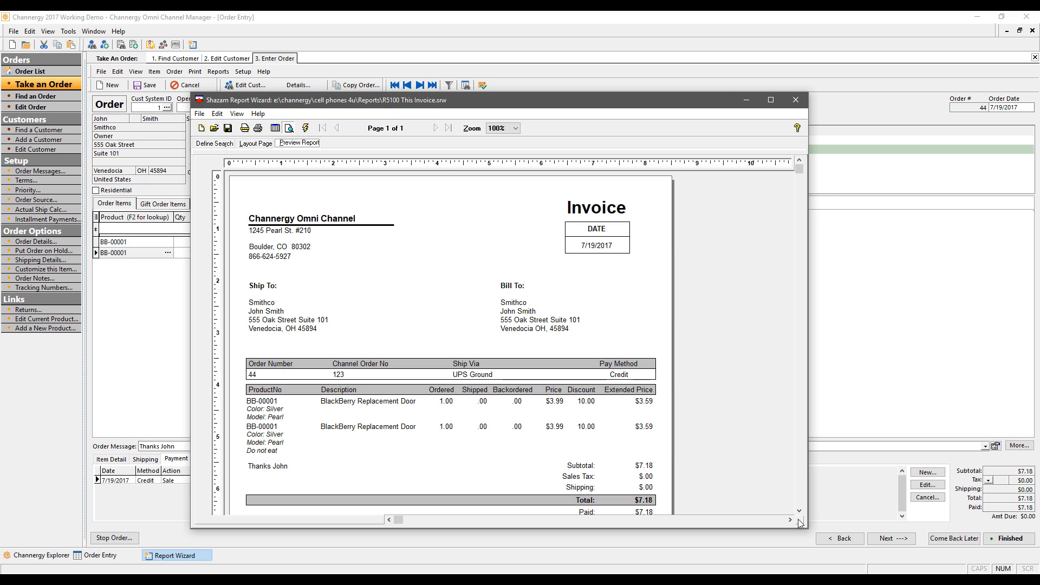
Bring up the invoice's printer settings and cancel them, close the report, and confirm that the invoice printed correctly
{"action": "left_click", "coordinate": [257, 128]}
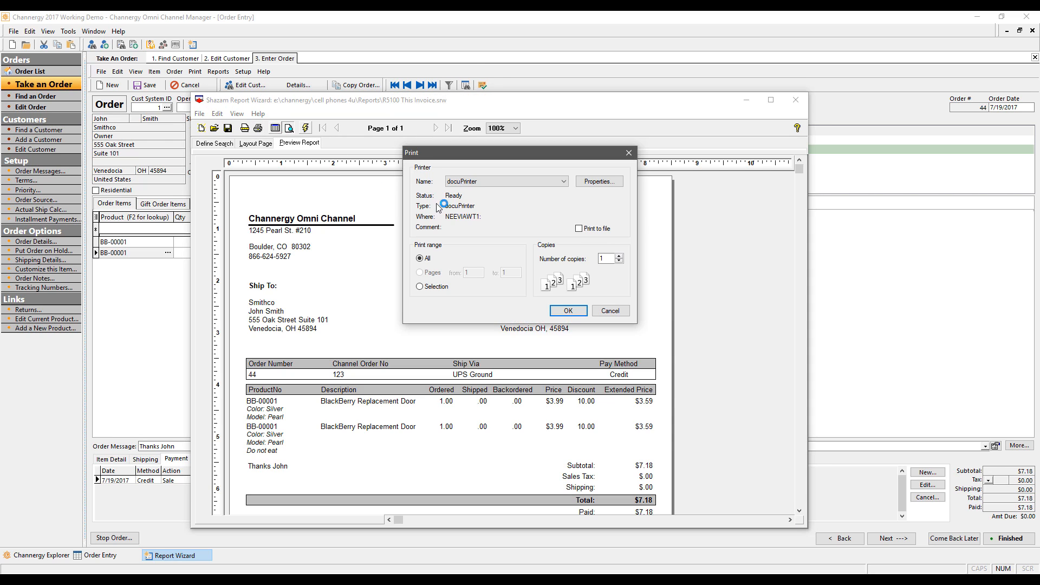
{"action": "left_click", "coordinate": [608, 313]}
{"action": "left_click", "coordinate": [795, 100]}
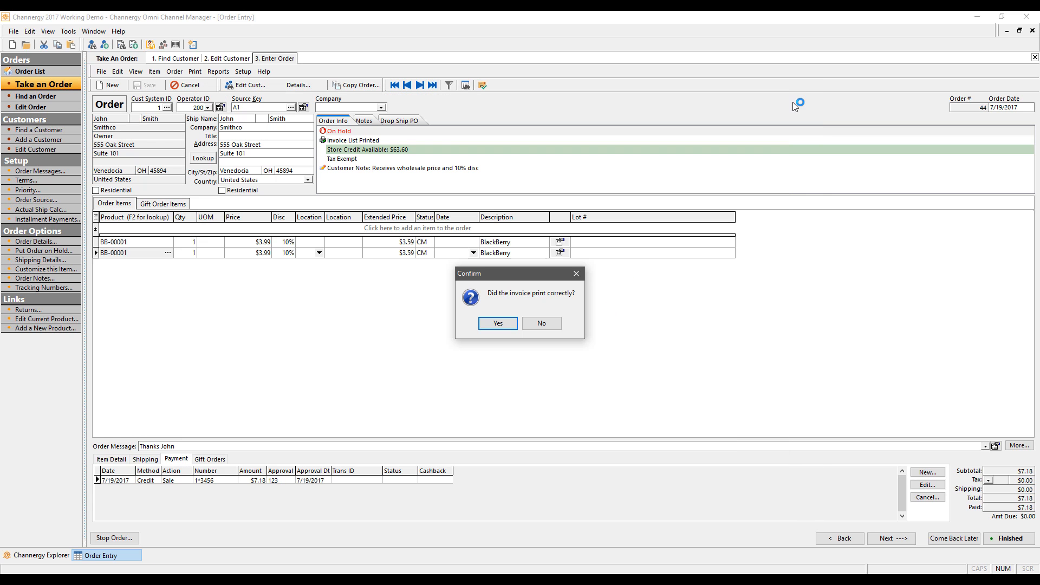
{"action": "left_click", "coordinate": [498, 323]}
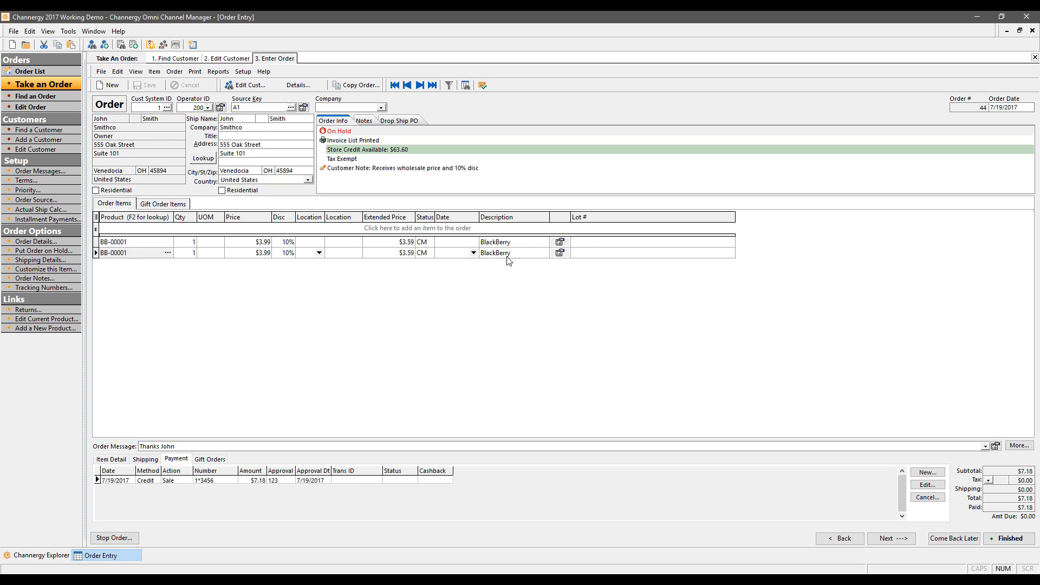
Review the quantity, price and discount fields of the first BlackBerry order item, cancel without changes, and look over its other available item actions
{"action": "left_click", "coordinate": [560, 243]}
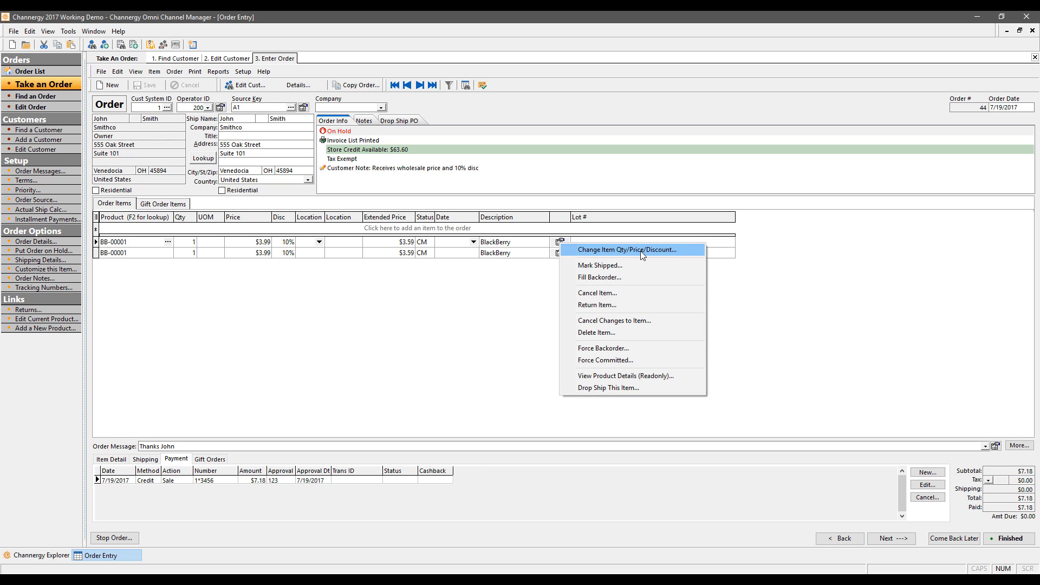
{"action": "left_click", "coordinate": [627, 250]}
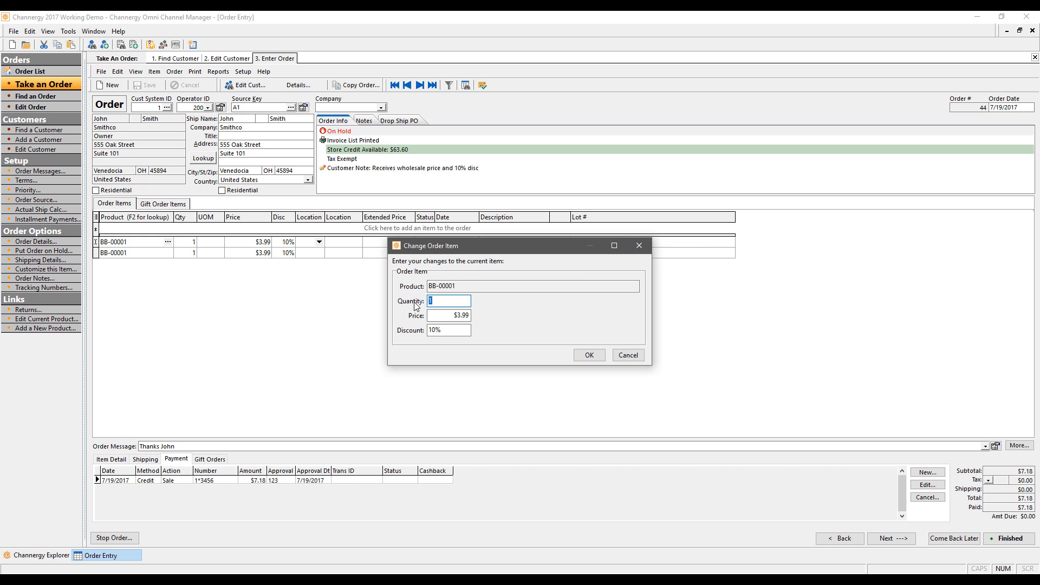
{"action": "left_click", "coordinate": [455, 320]}
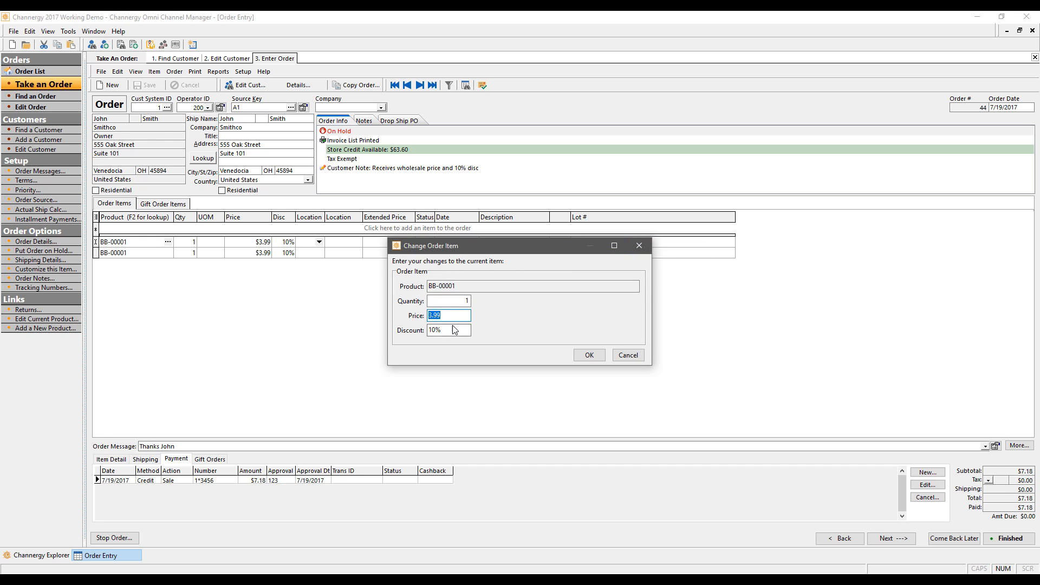
{"action": "left_click", "coordinate": [452, 329]}
{"action": "left_click", "coordinate": [449, 317]}
{"action": "left_click", "coordinate": [628, 356]}
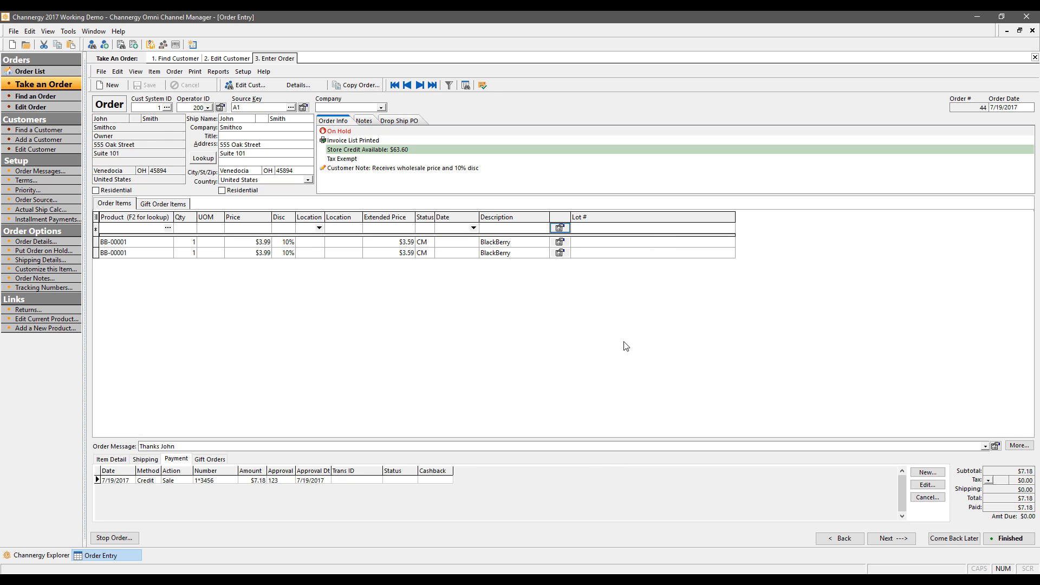
{"action": "right_click", "coordinate": [560, 243]}
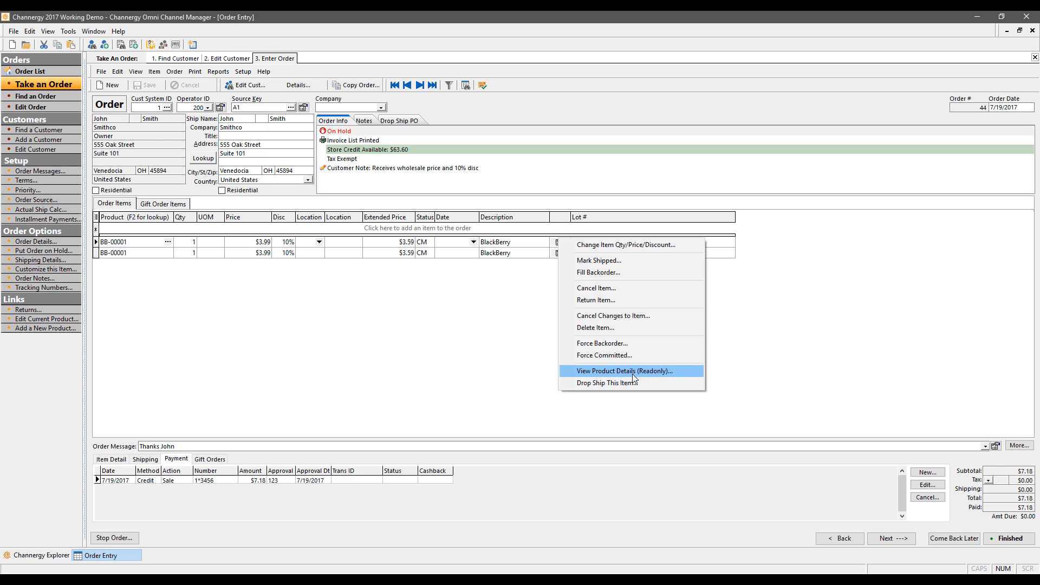
{"action": "left_click", "coordinate": [515, 351]}
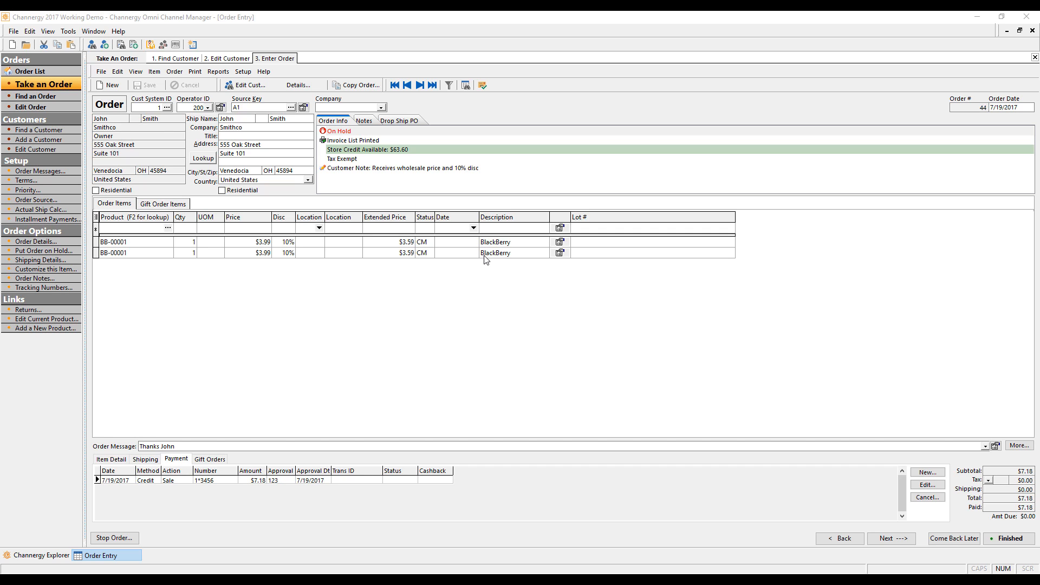
Try to convert this order to a quote, dismiss the resulting notice, and review the order-level actions again
{"action": "left_click", "coordinate": [175, 72]}
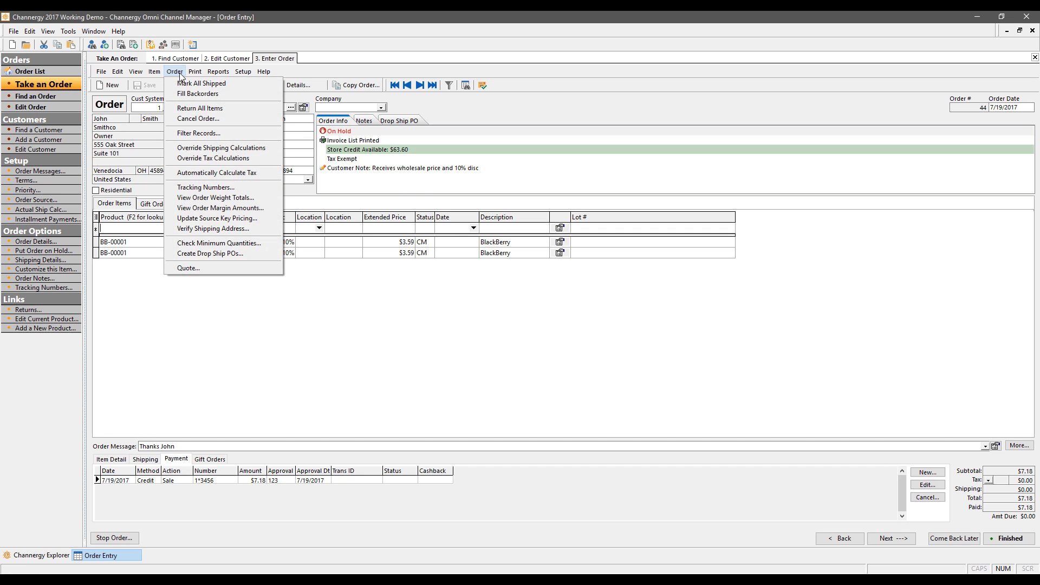
{"action": "left_click", "coordinate": [189, 268]}
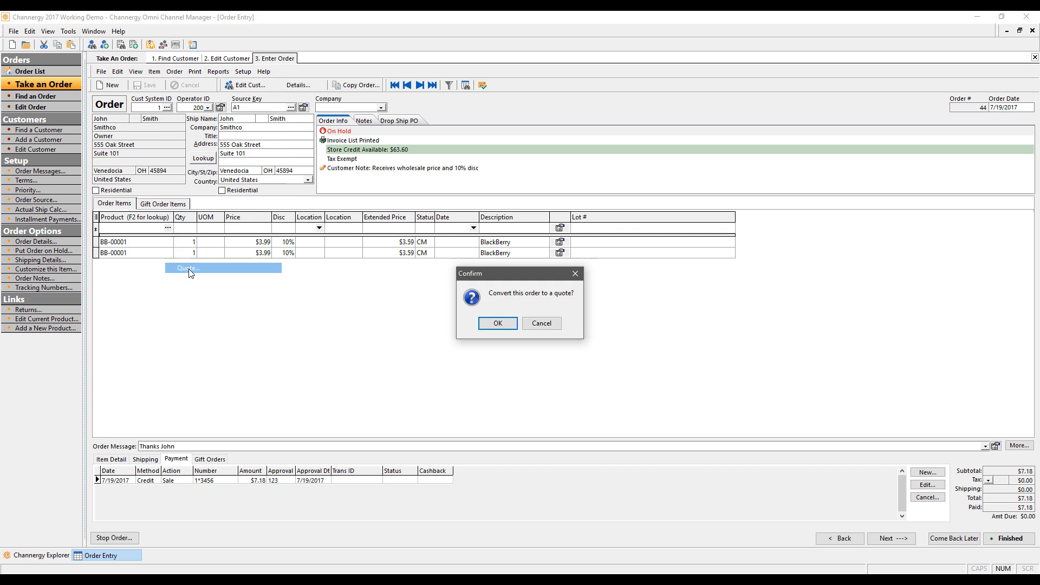
{"action": "left_click", "coordinate": [498, 323]}
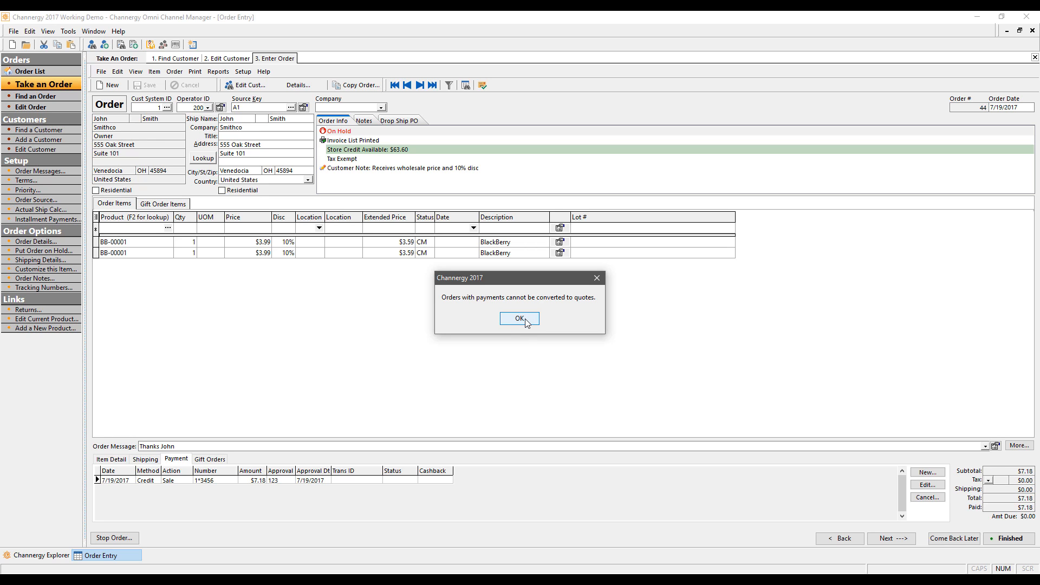
{"action": "left_click", "coordinate": [520, 319]}
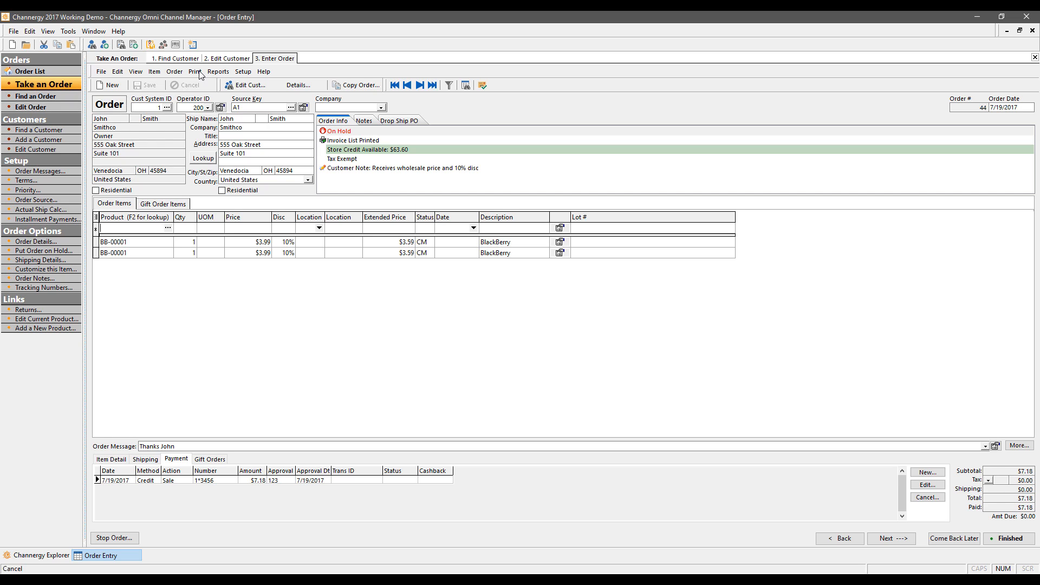
{"action": "left_click", "coordinate": [174, 71]}
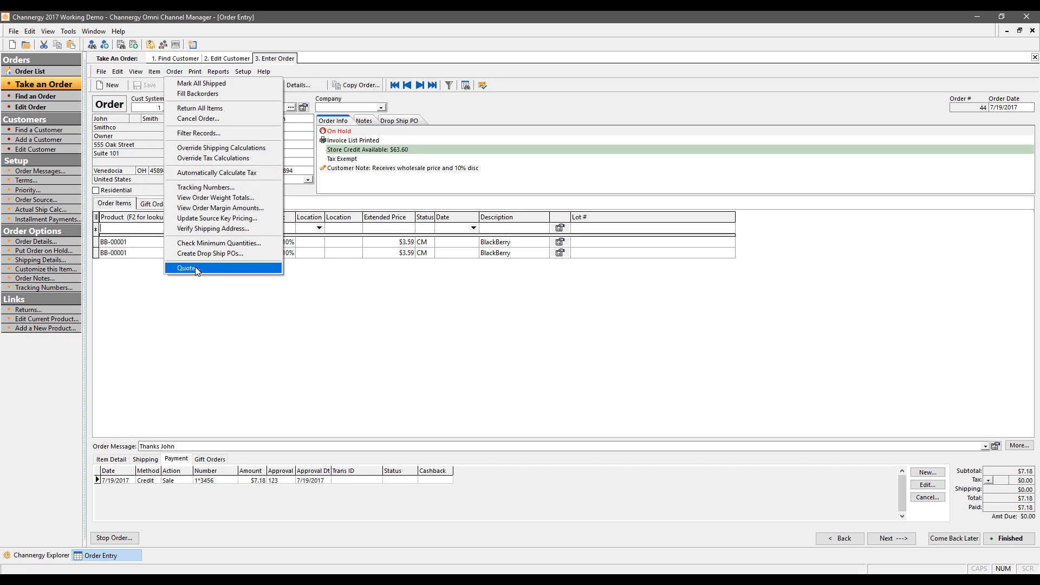
{"action": "left_click", "coordinate": [372, 319]}
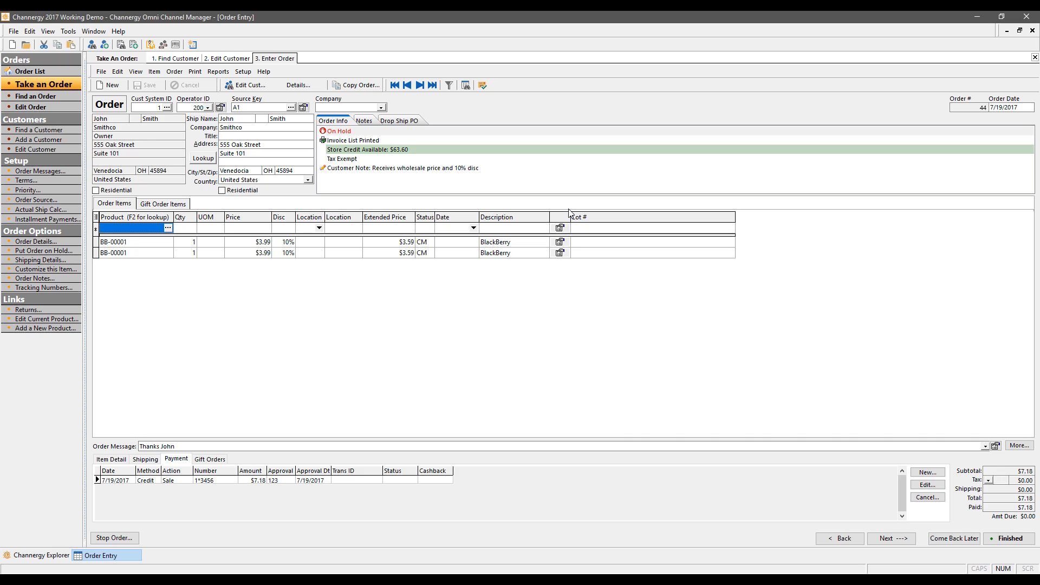